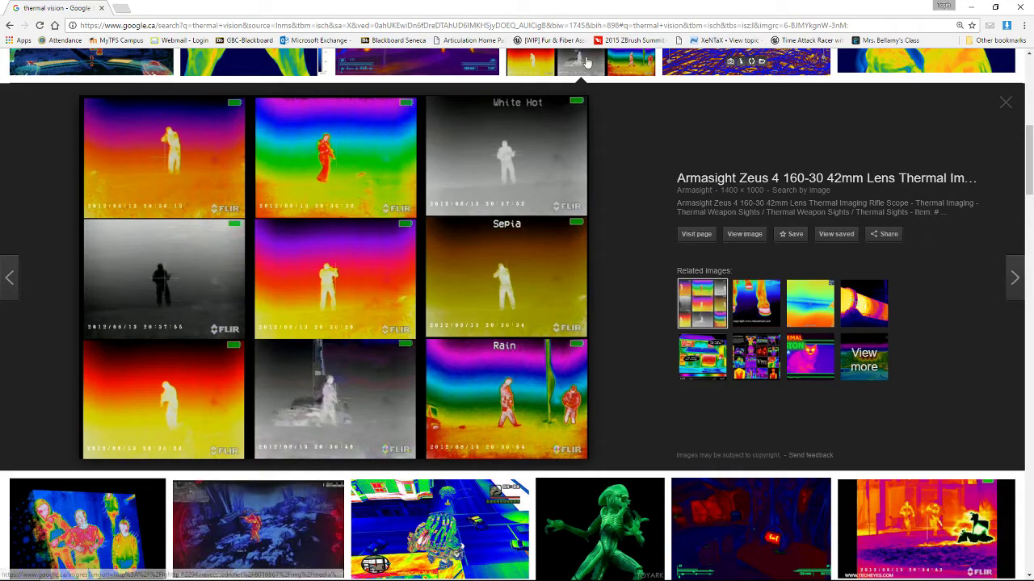
Step: Preview a thermal vision result, then the Enhanced Thermal Vision Fallout 3 image
scroll(530, 324, up, 2)
scroll(520, 344, down, 3)
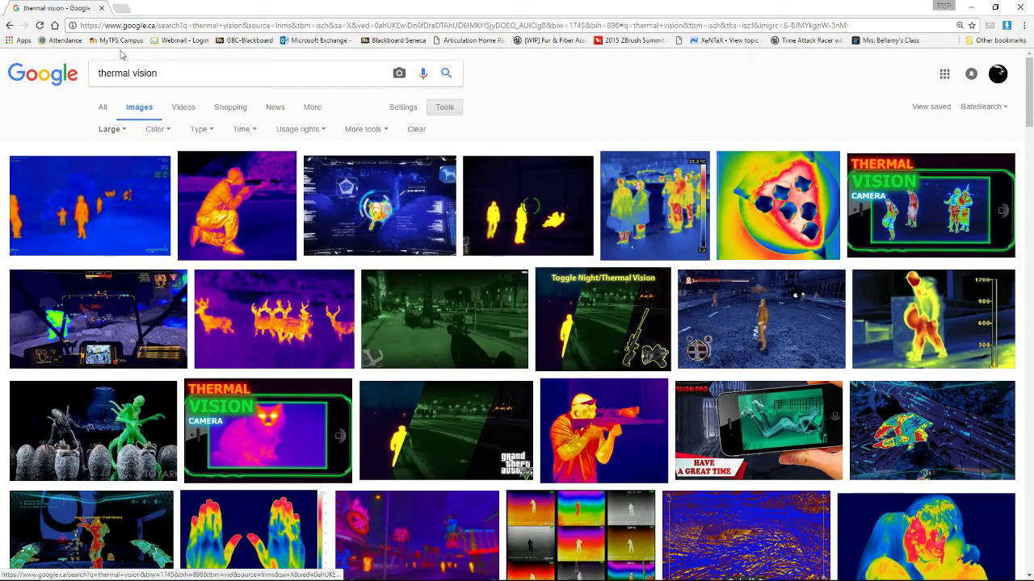
triple_click(153, 74)
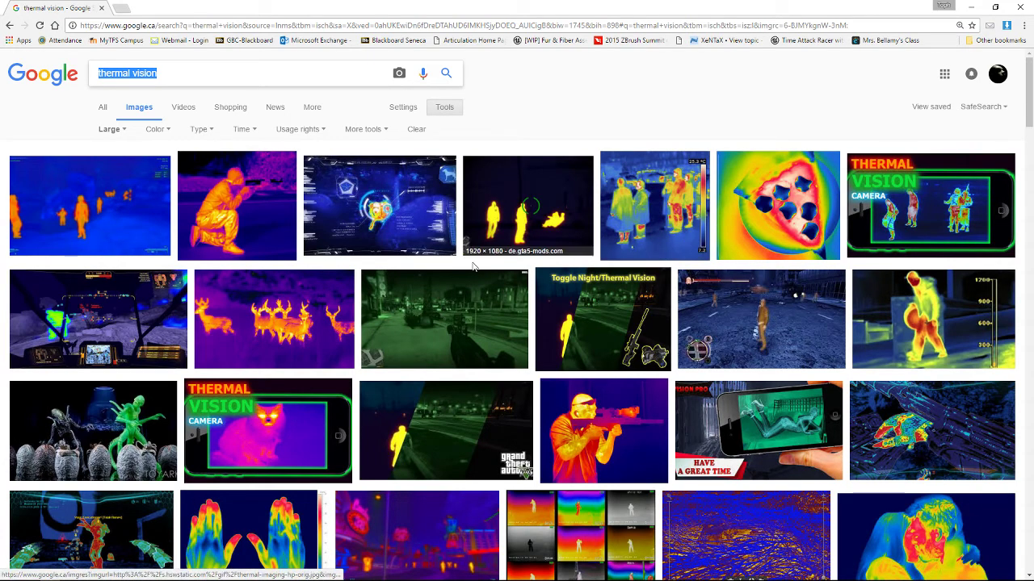
click(578, 269)
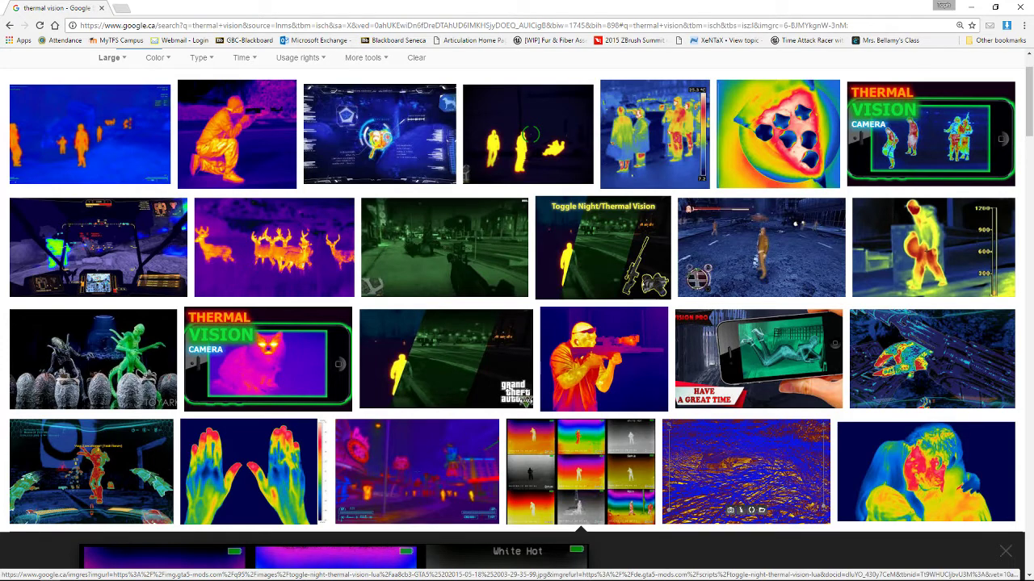
click(93, 123)
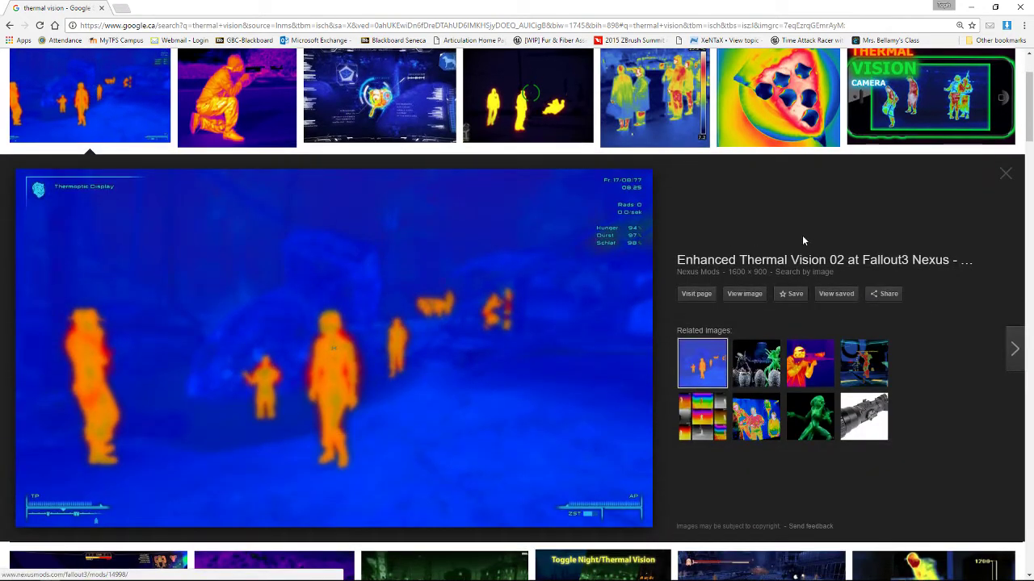
Step: Preview the Toggle Night/Thermal Vision, thermal deer and Armasight Zeus 4 grid images
click(522, 96)
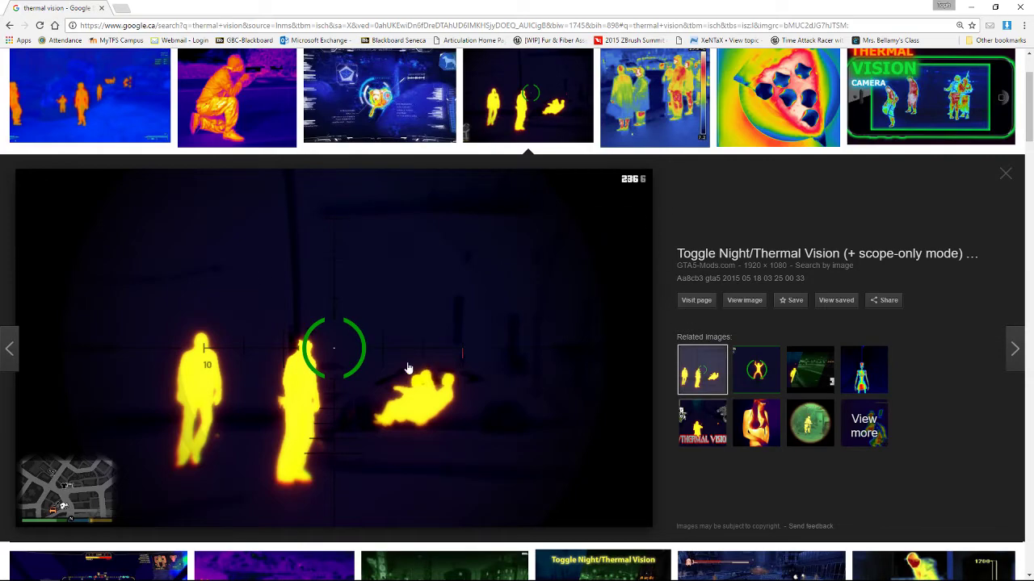
scroll(427, 368, down, 5)
click(279, 178)
scroll(353, 195, down, 6)
click(581, 212)
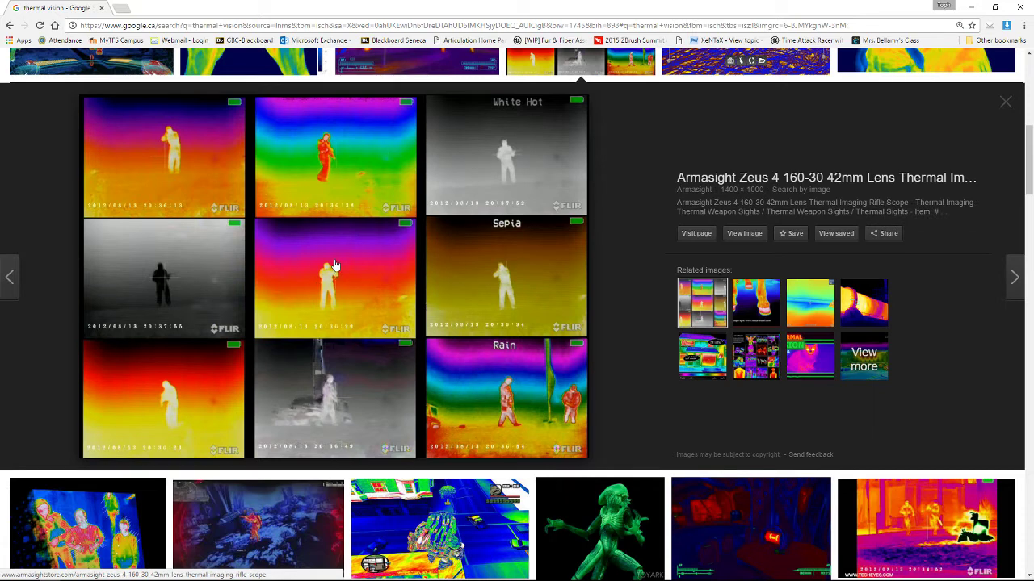
Step: View 1.jpg, the AIRS air temperature map, maximized and zoomed in, then close it
mouse_move(272, 572)
click(70, 574)
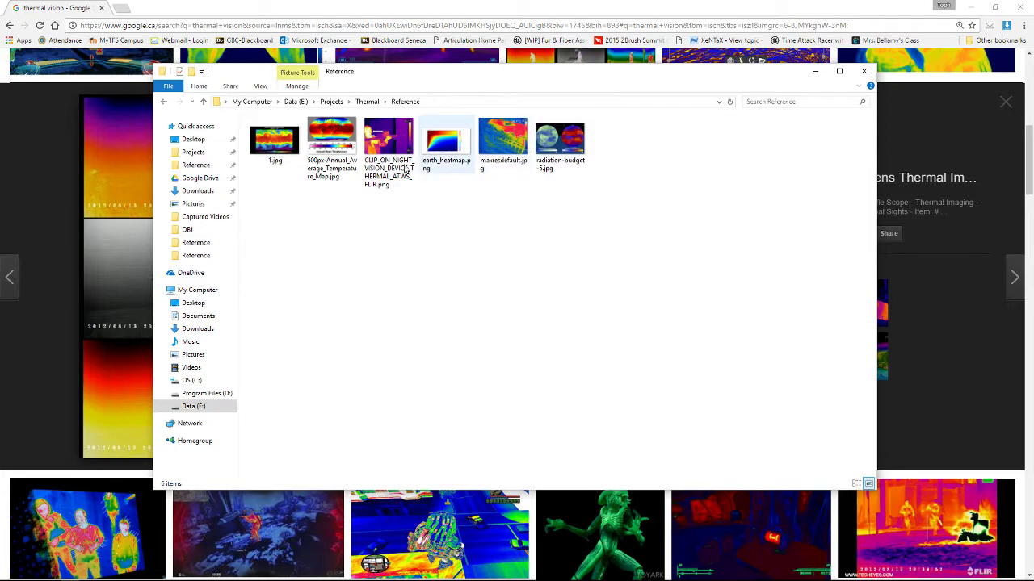
double_click(291, 162)
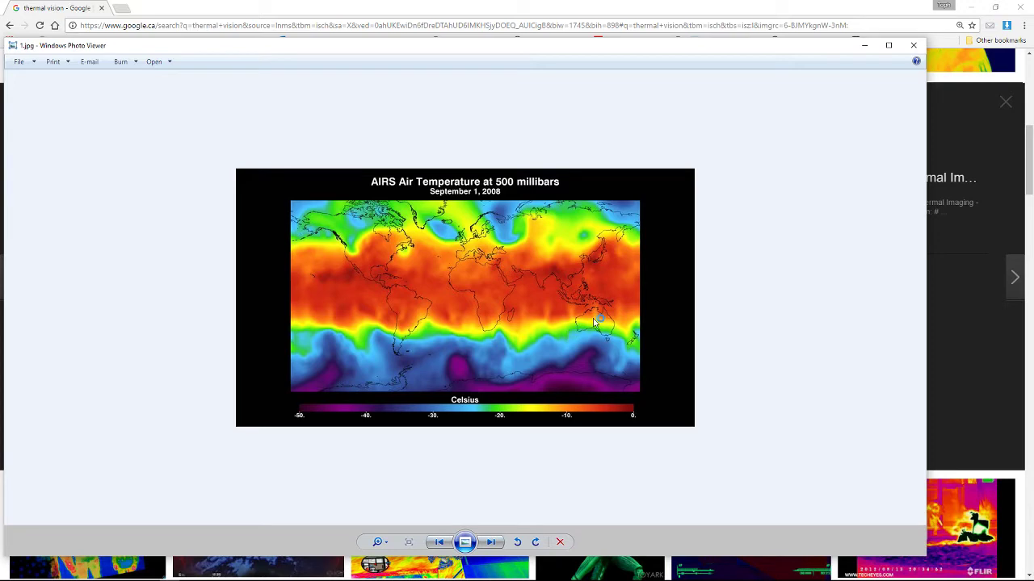
click(888, 45)
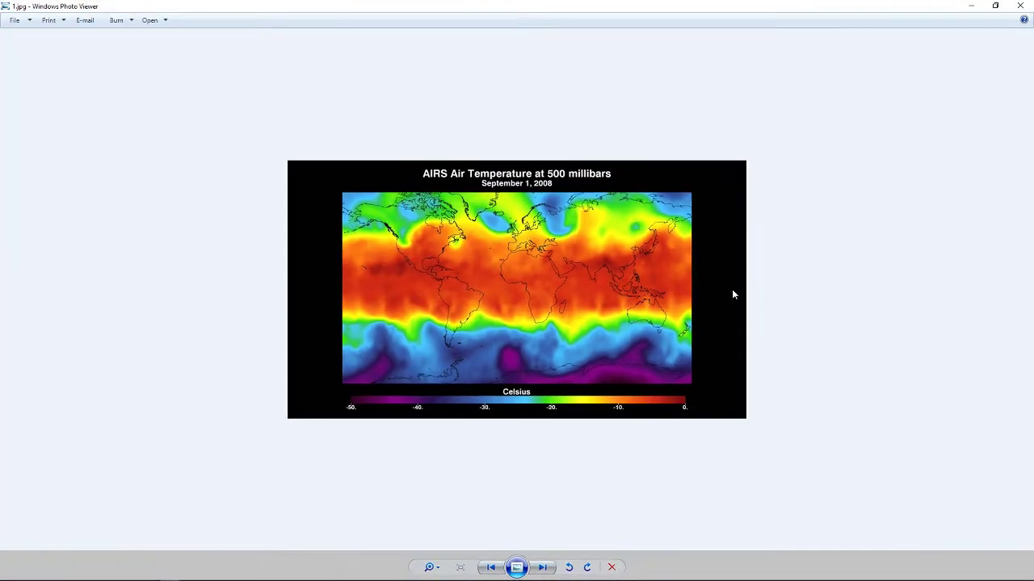
scroll(838, 300, up, 2)
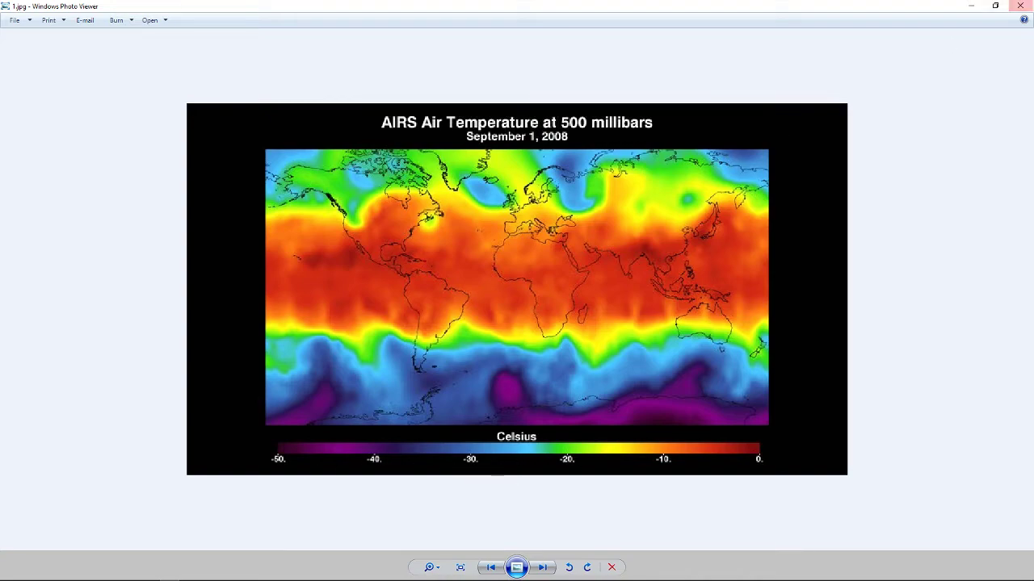
click(1020, 6)
Step: View 500px-Annual_Average_Temperature_Map.jpg fitted to the window, then close it
double_click(323, 158)
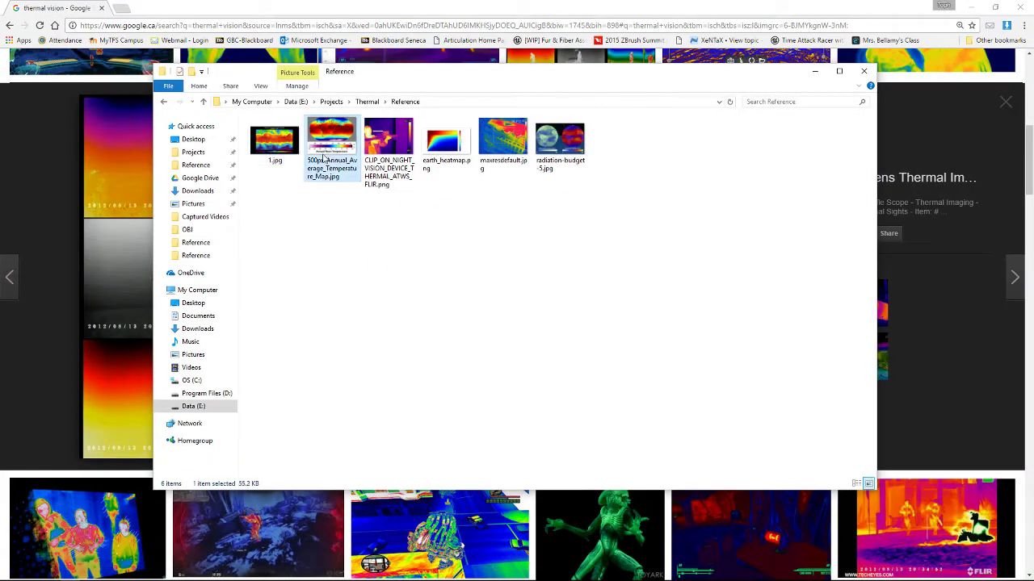
key(ctrl+0)
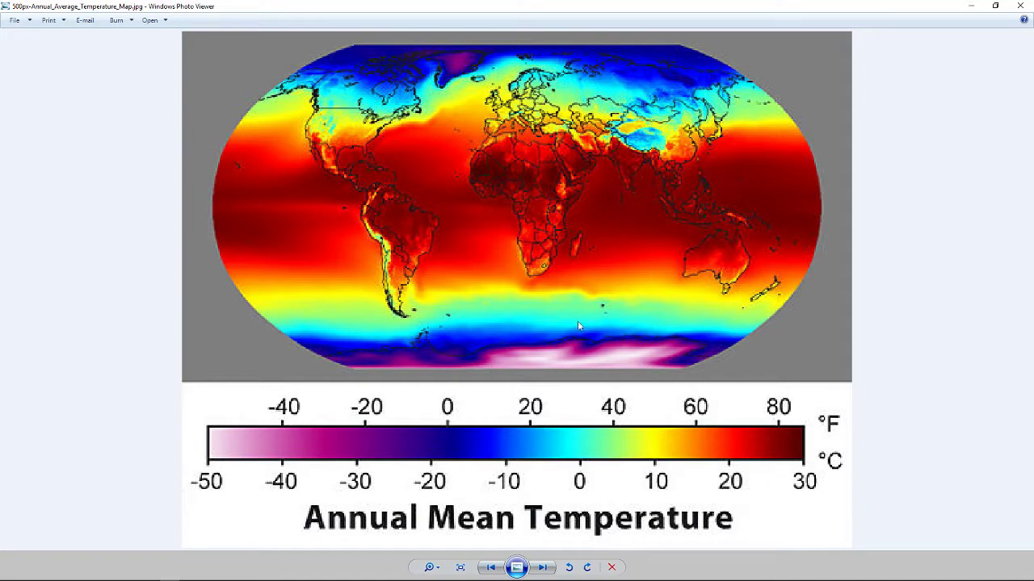
click(1020, 6)
Step: View CLIP_ON_NIGHT_VISION_DEVICE_THERMAL_ATWS_FLIR.png, the thermal rifle-holder shot, then close Photos
double_click(406, 141)
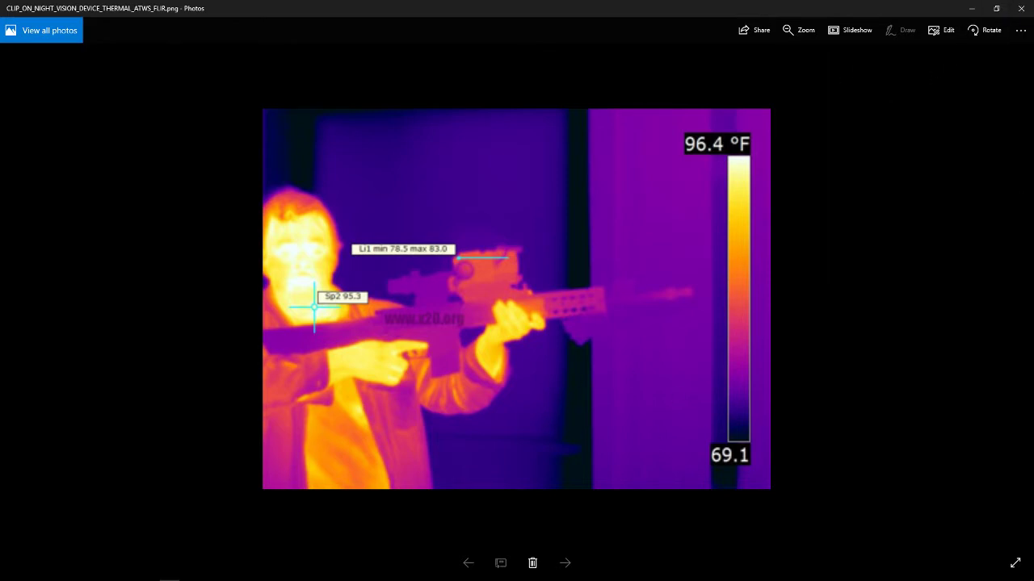
click(1020, 8)
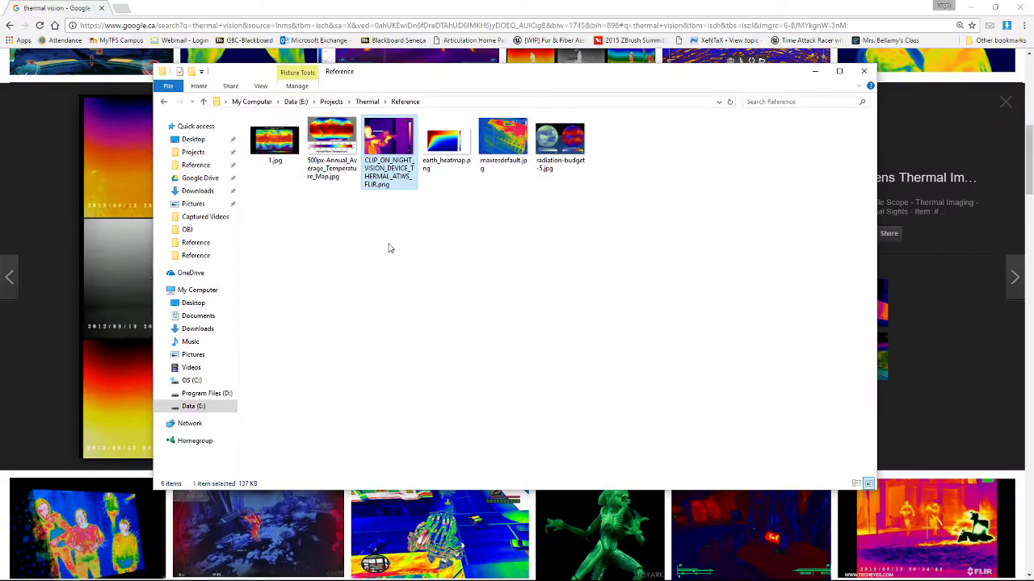
Step: View the earth_heatmap.png temperature chart in Photos, then close it
double_click(441, 147)
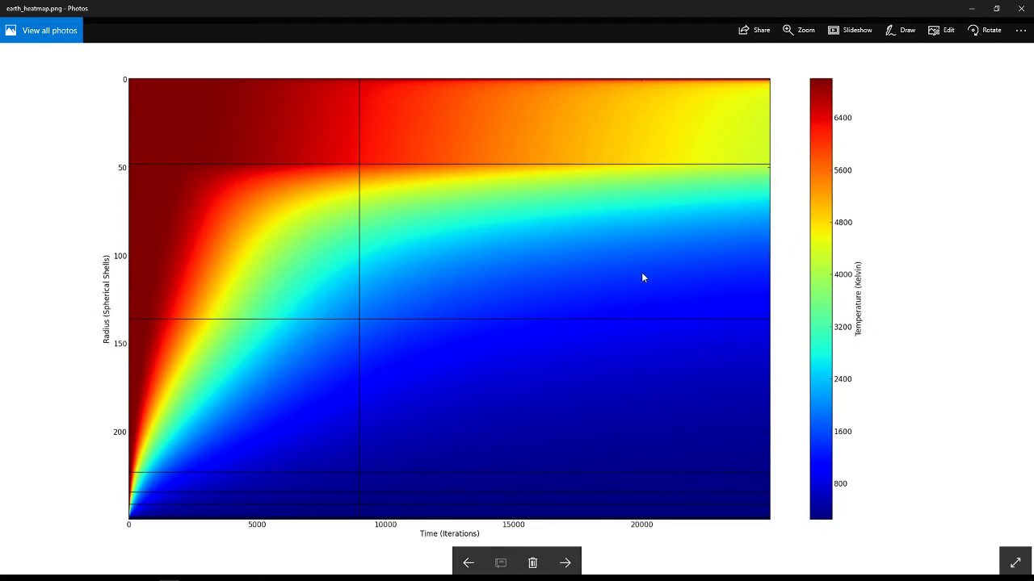
click(1020, 9)
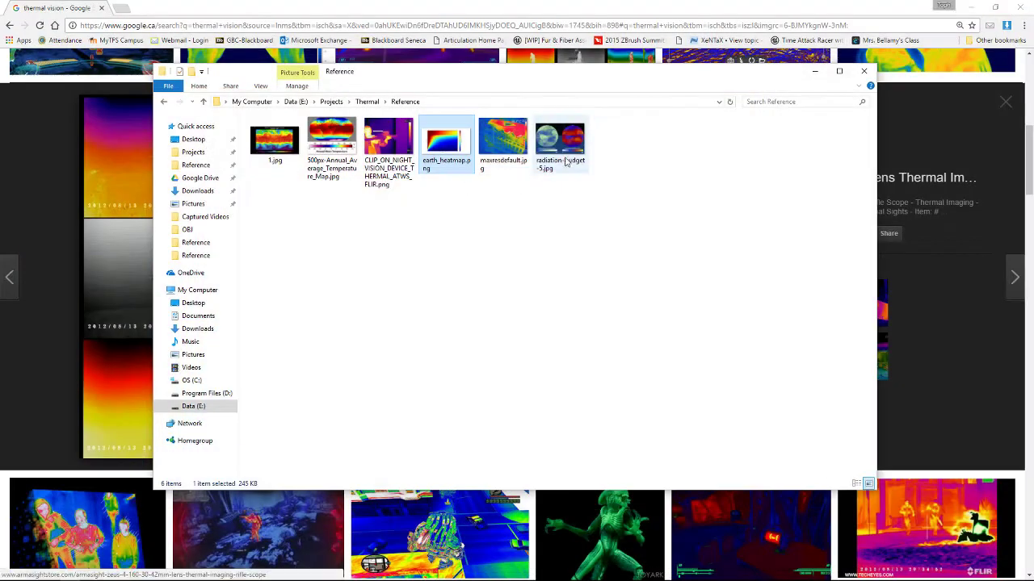
click(503, 133)
Step: View maxresdefault.jpg, the building roof thermal image reading 35.7°C, then close it
double_click(503, 133)
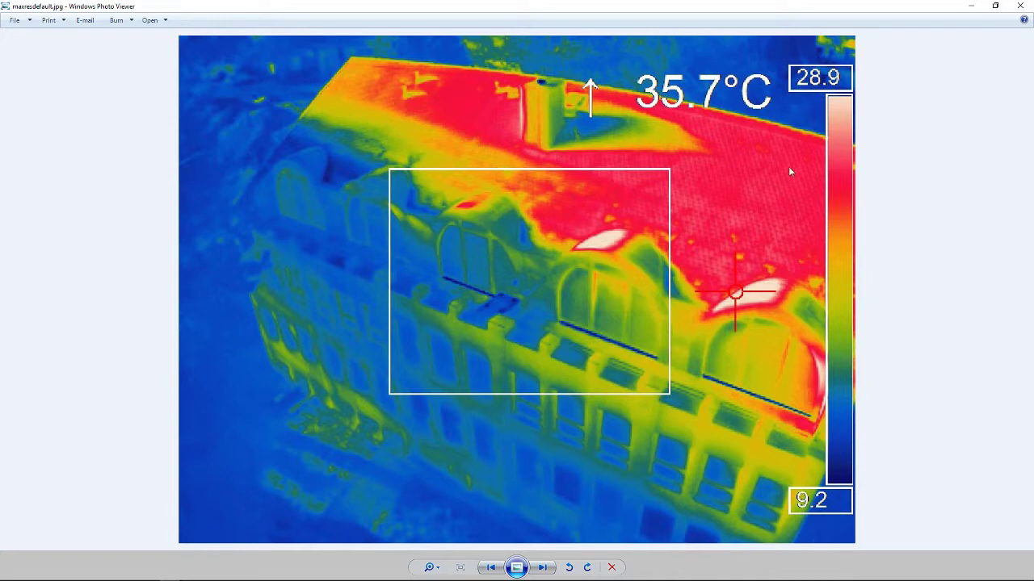
click(1020, 7)
Step: Zoom and pan across the radiation-budget-5.jpg solar and heat radiation globes, then close it
double_click(560, 141)
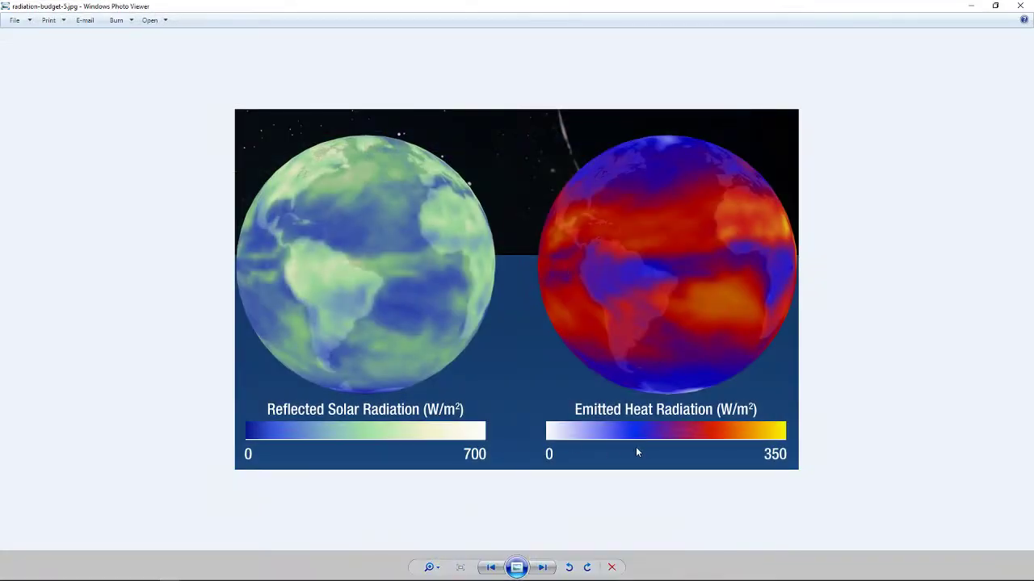
scroll(643, 446, up, 2)
drag(641, 445, 651, 316)
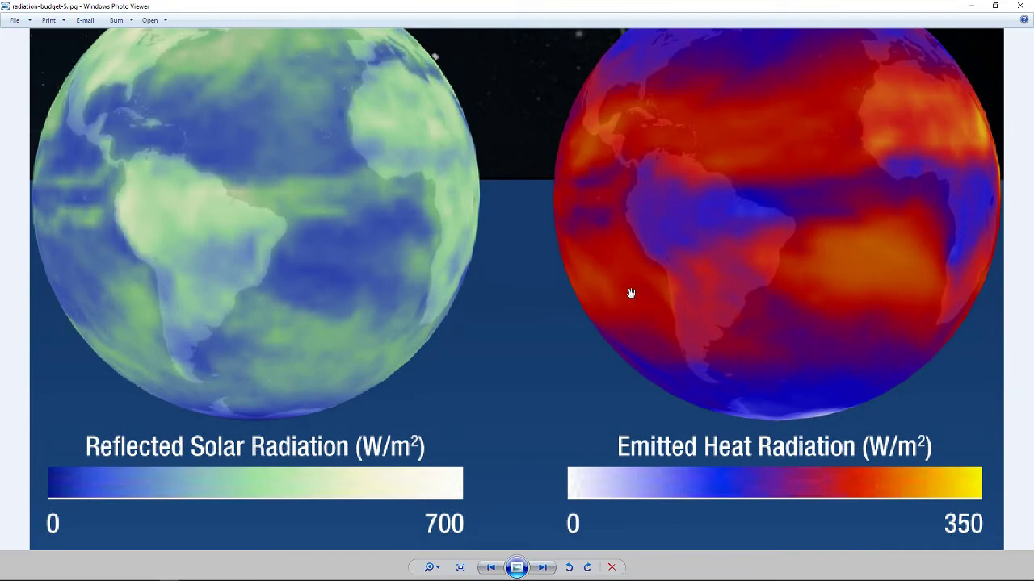
scroll(681, 348, down, 2)
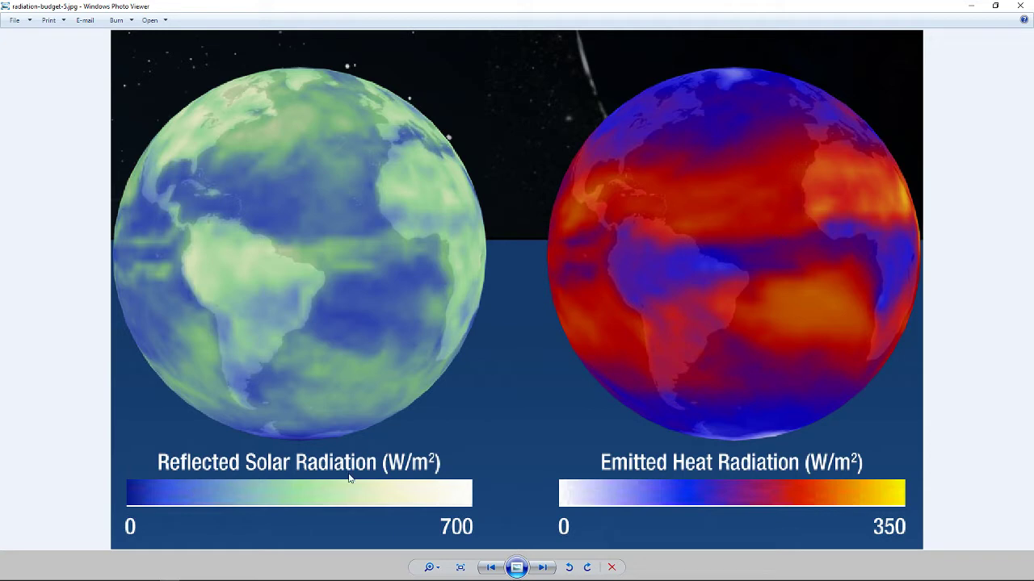
scroll(480, 452, down, 1)
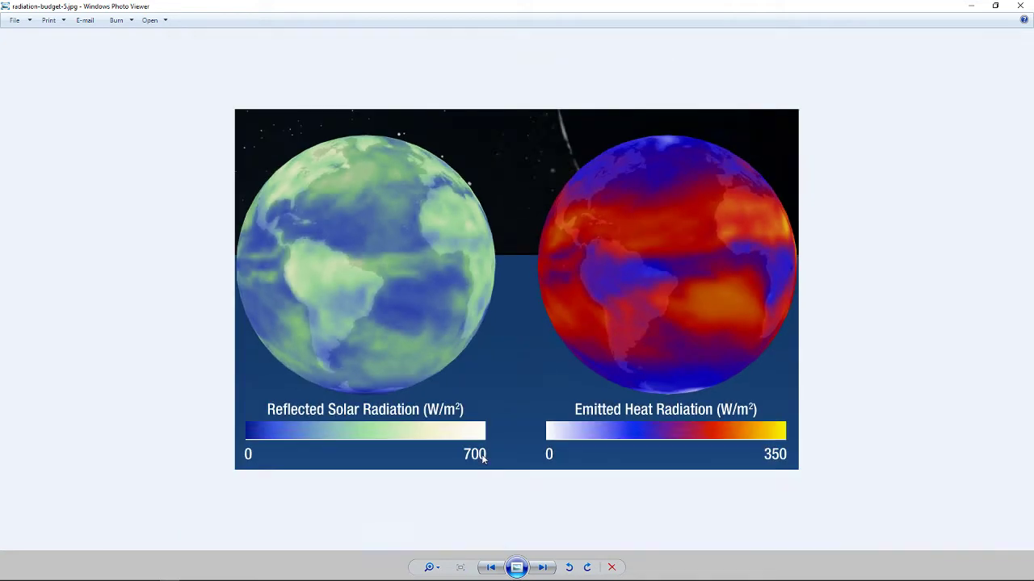
click(1020, 5)
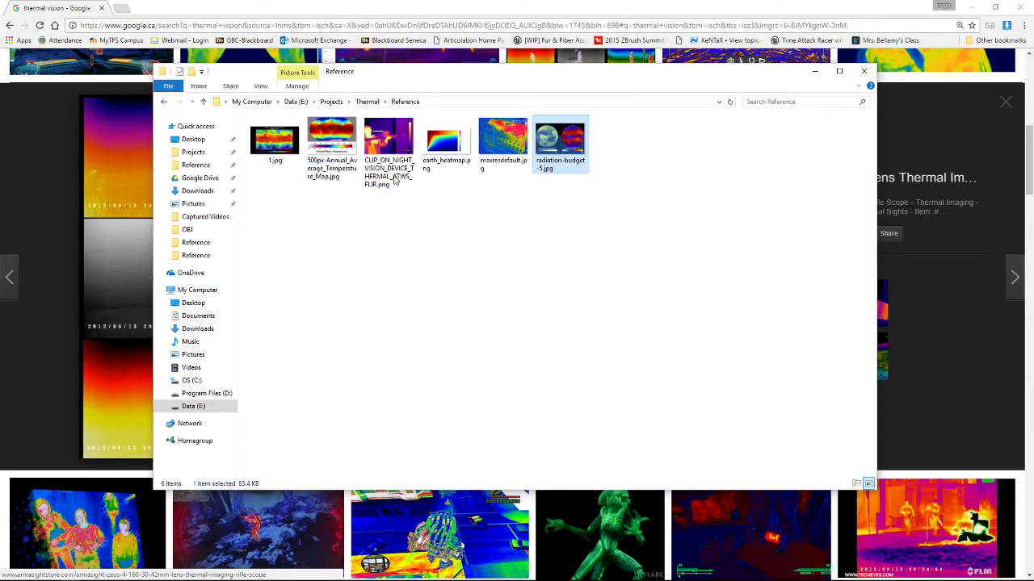
Step: Bring up Photoshop's empty workspace, then return the Thermal\Reference folder to the front
mouse_move(48, 578)
click(128, 574)
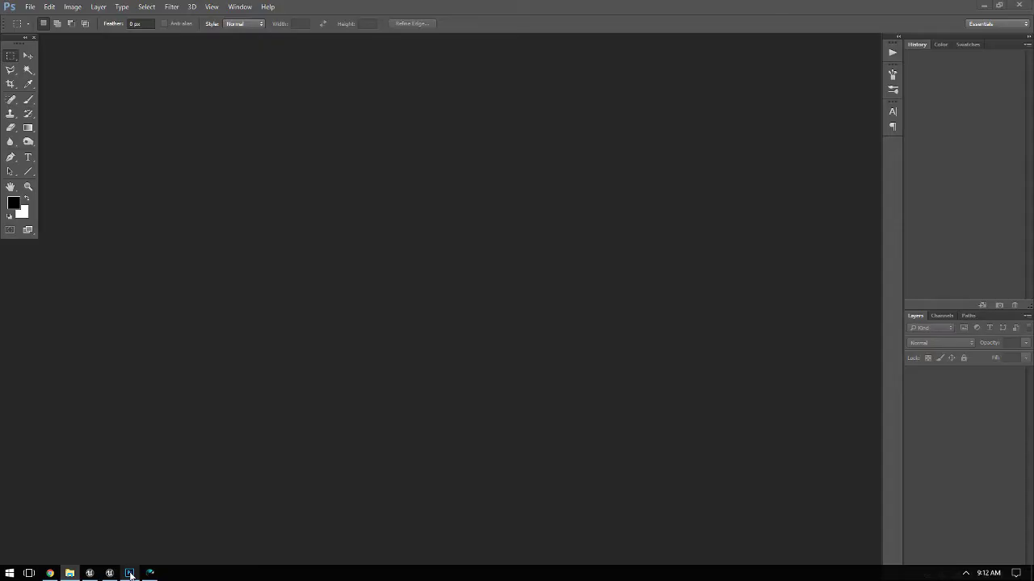
click(69, 573)
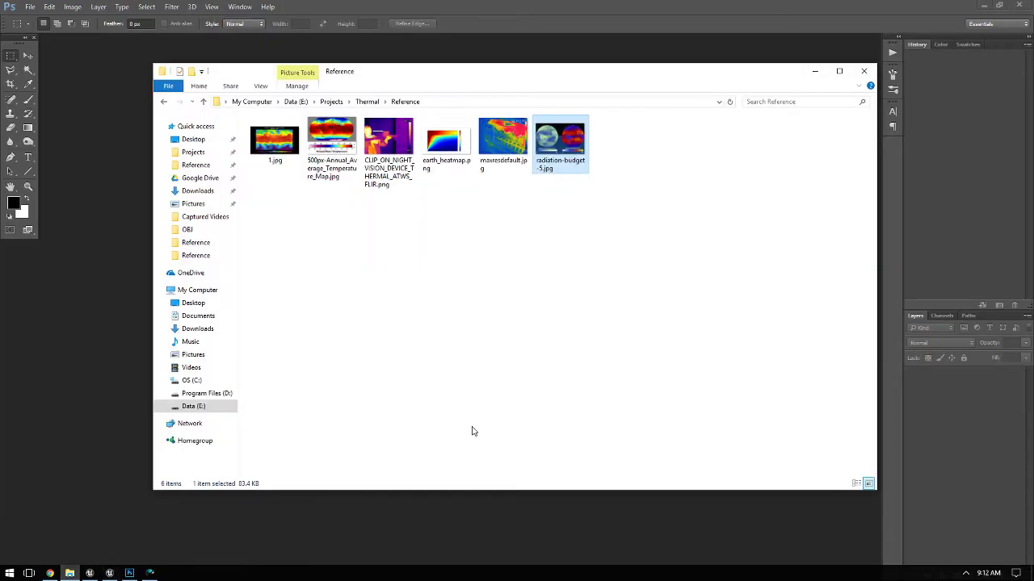